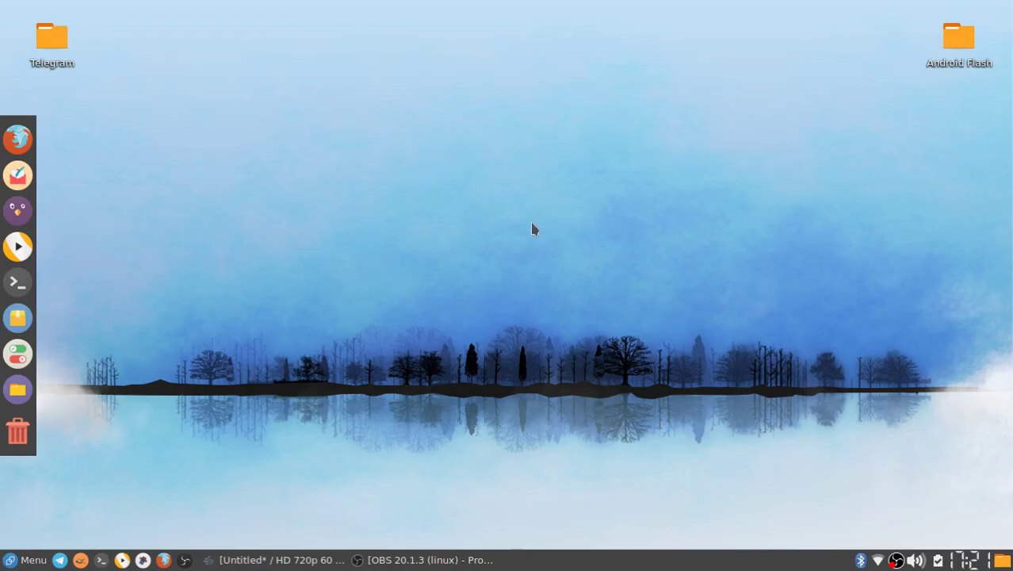
Step: Restore Kdenlive and scroll the timeline to the 15-43-24 and 16-13-56 clips near 00:00:07
left_click(282, 559)
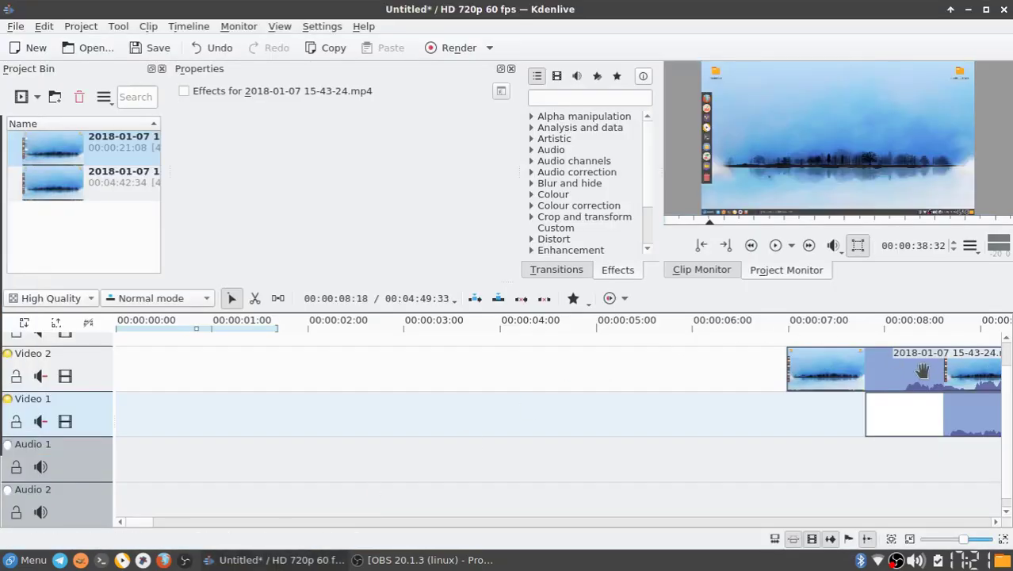
left_click_drag(133, 525, 269, 522)
key("Home")
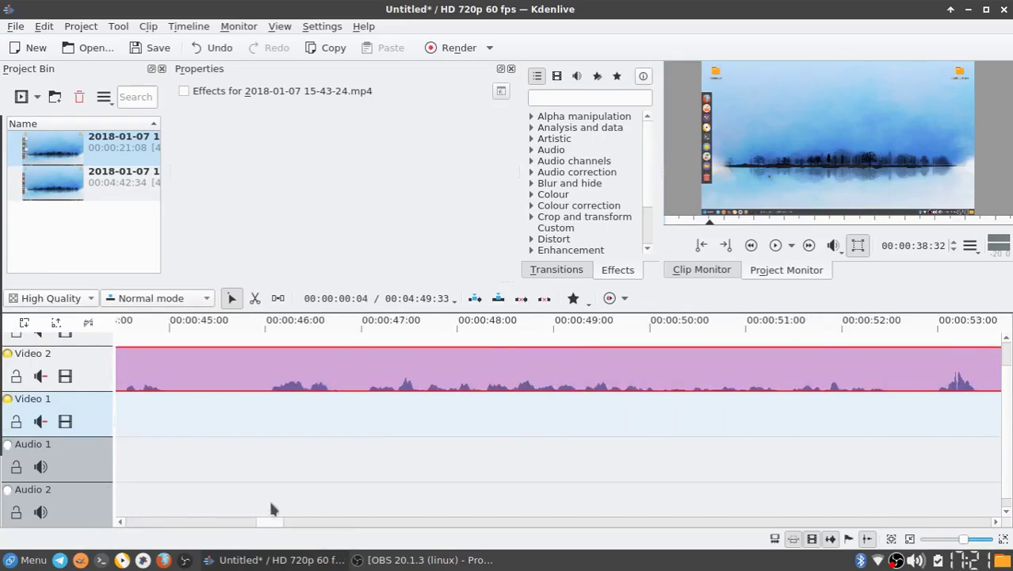
mouse_move(271, 504)
left_mouse_down()
mouse_move(957, 441)
mouse_move(95, 502)
left_mouse_up()
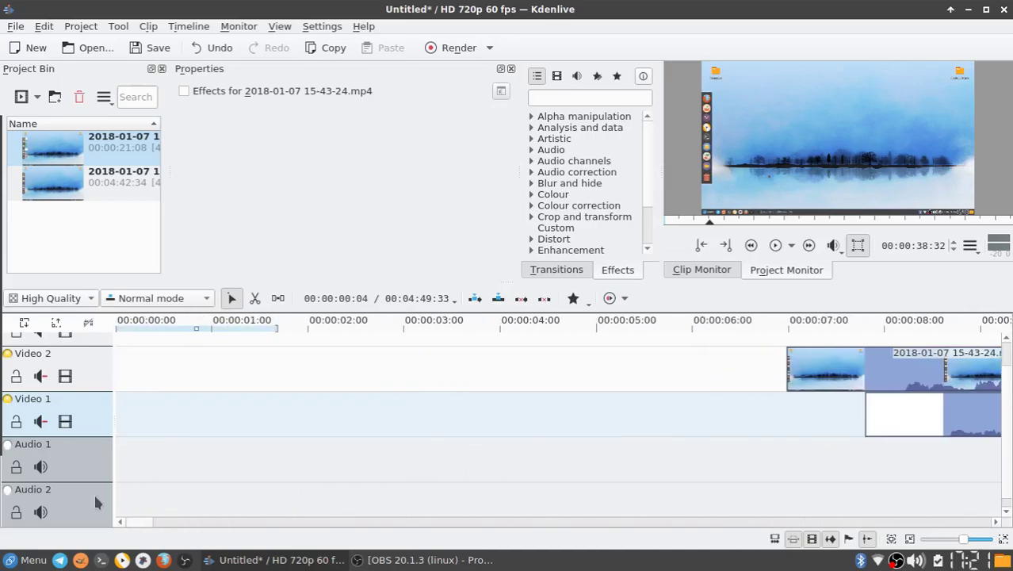
scroll(147, 522, "down", 1)
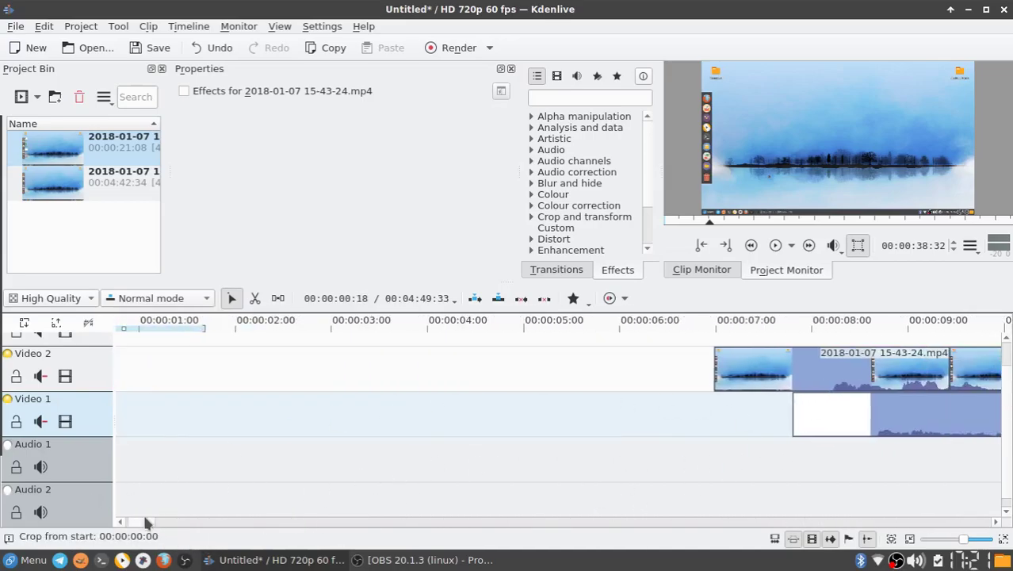
scroll(147, 522, "down", 2)
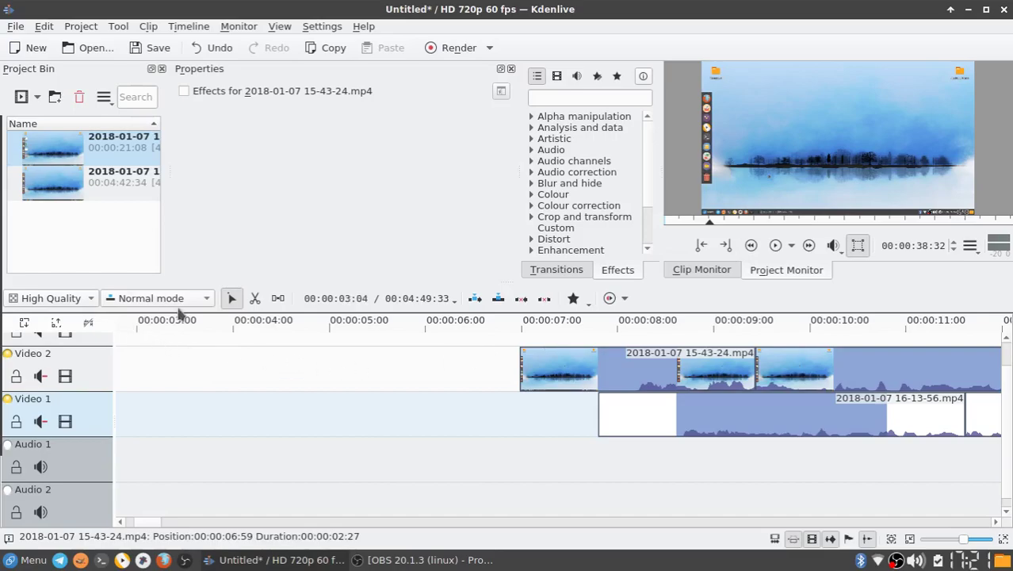
Step: With the Spacer tool (M), drag the Video 1 and Video 2 clips left together
left_click(277, 298)
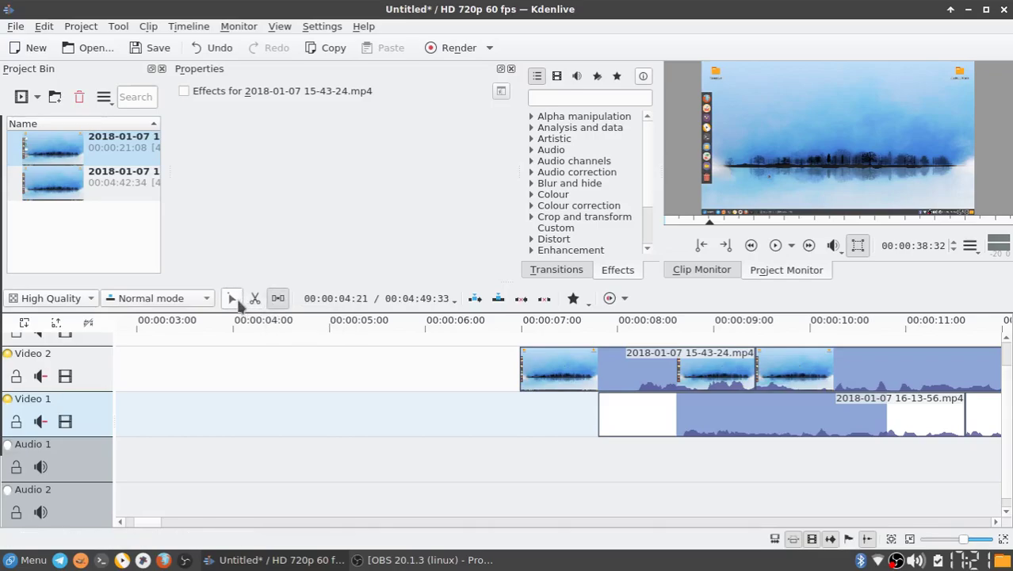
left_click(232, 298)
key("m")
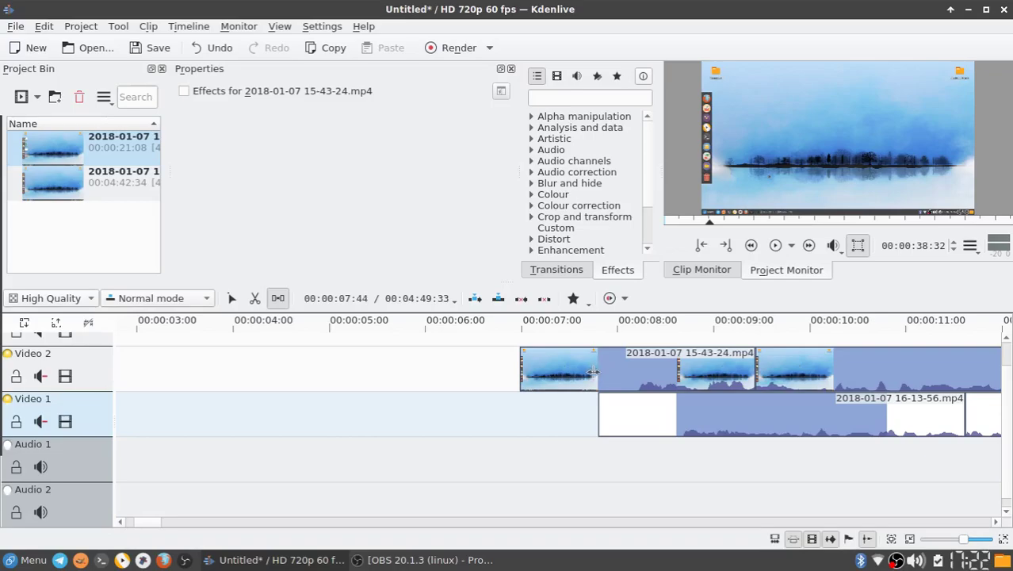
left_click_drag(559, 359, 4, 379)
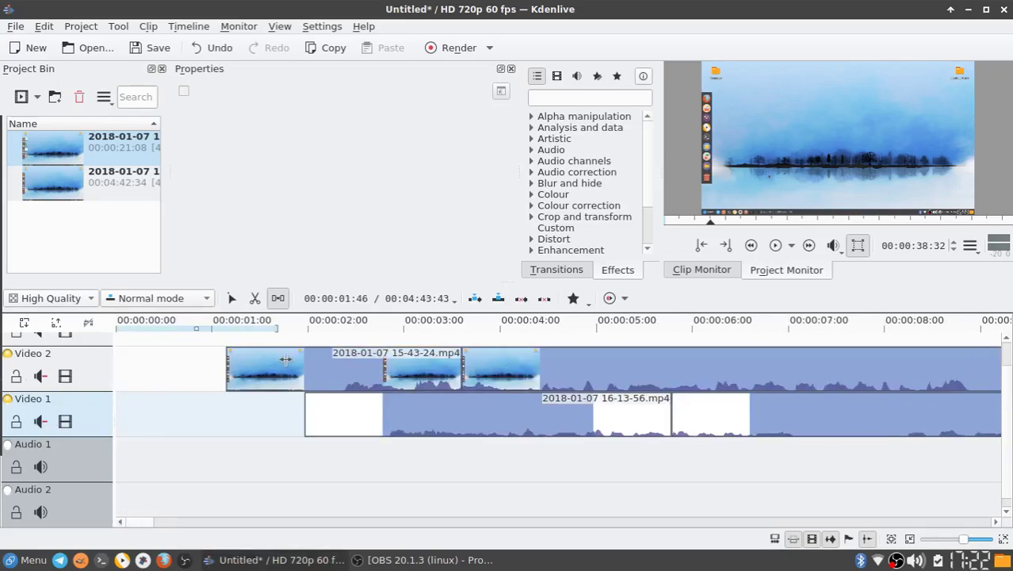
mouse_move(256, 350)
left_mouse_down()
mouse_move(49, 344)
mouse_move(1007, 367)
mouse_move(242, 519)
left_mouse_up()
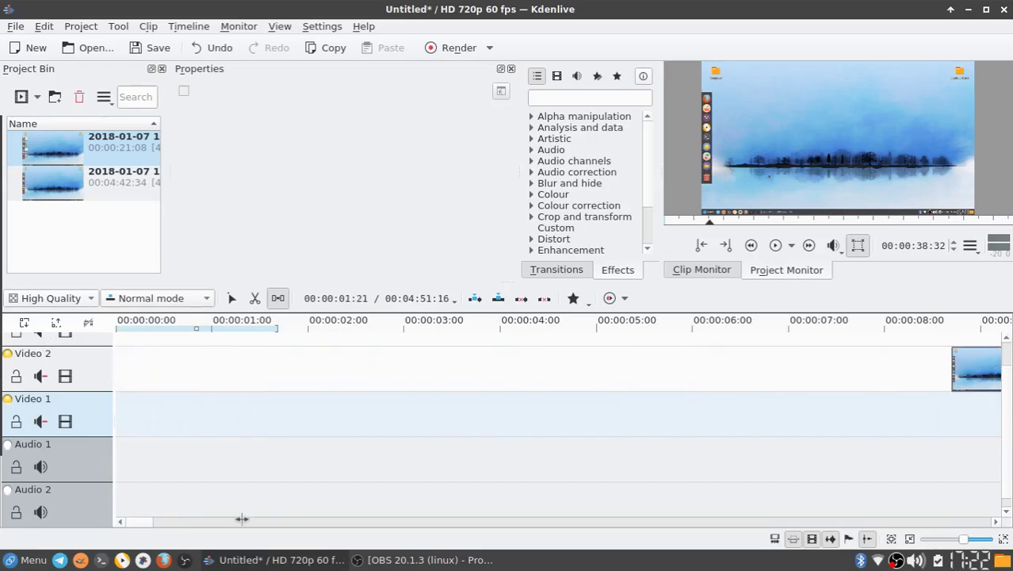
Step: Zoom the timeline out and spacer-drag all clips right to about four minutes
left_click(957, 538)
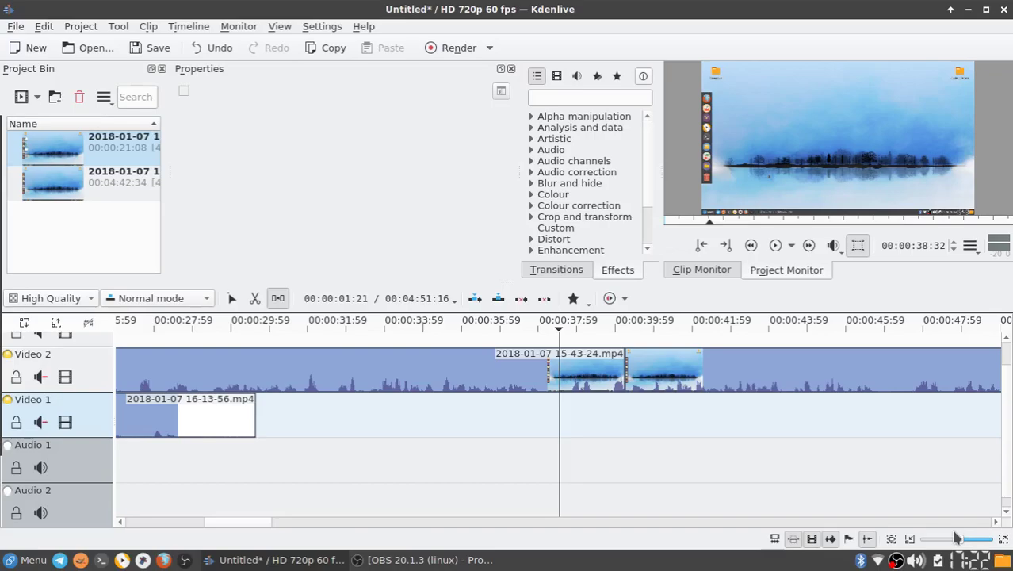
scroll(959, 493, "down", 2, "ctrl")
scroll(959, 493, "down", 2, "ctrl")
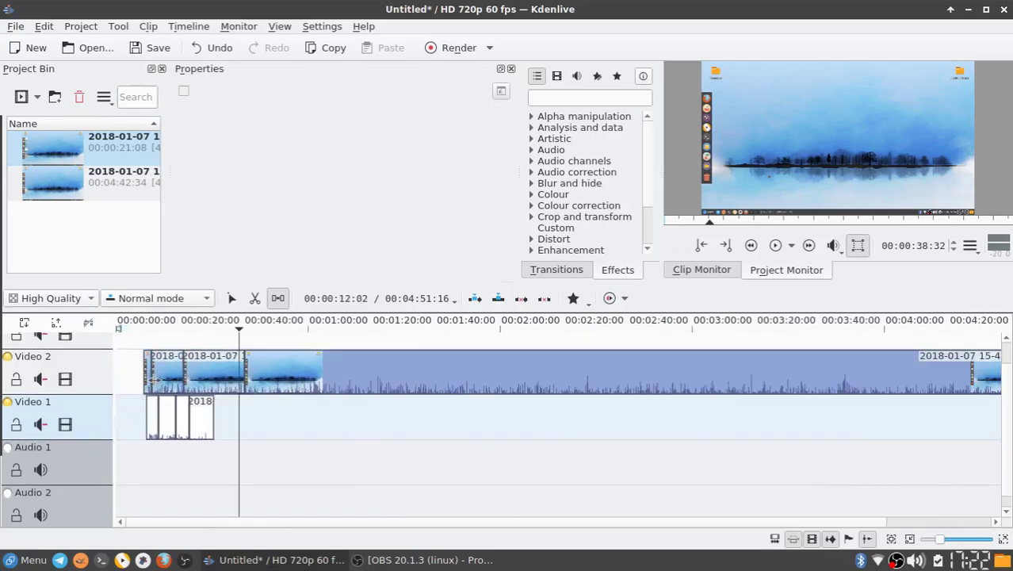
mouse_move(153, 381)
left_mouse_down()
mouse_move(555, 330)
mouse_move(880, 330)
left_mouse_up()
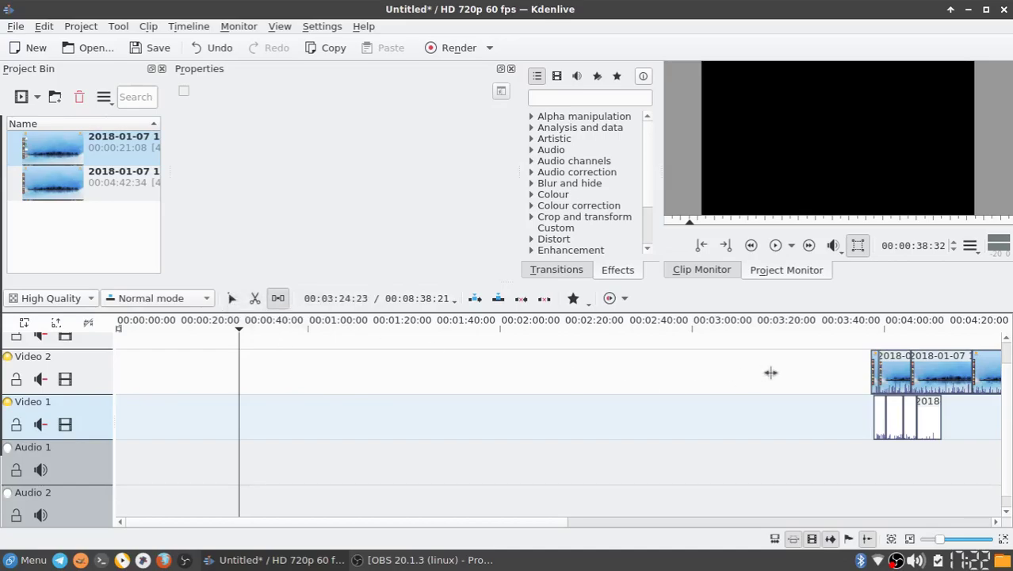
Step: Return to the Select tool, scroll to the clips near 00:04:00, and reselect the Spacer tool
key("s")
mouse_move(386, 525)
left_mouse_down()
mouse_move(523, 505)
mouse_move(332, 441)
left_mouse_up()
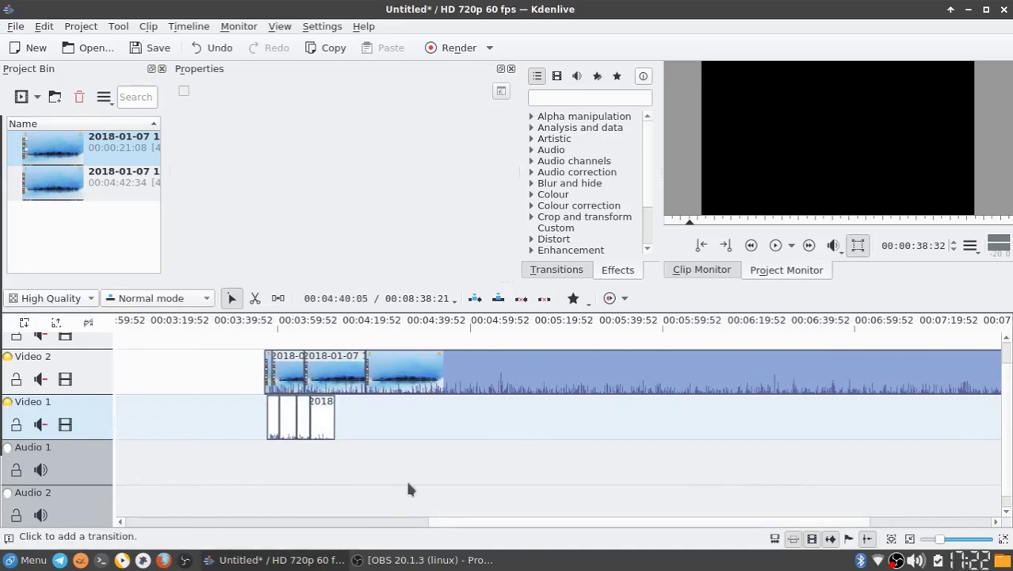
left_click_drag(660, 522, 547, 523)
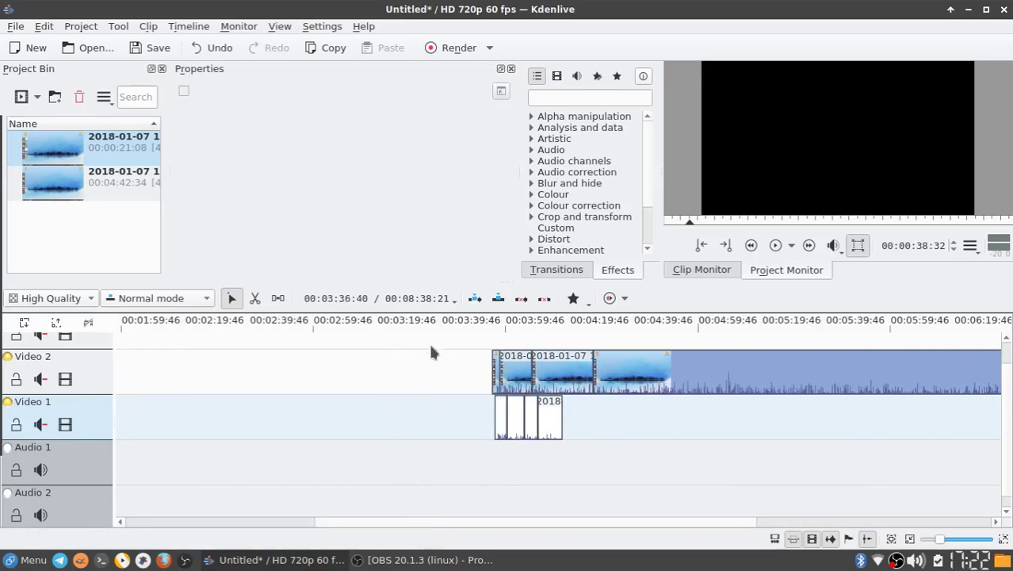
left_click(277, 298)
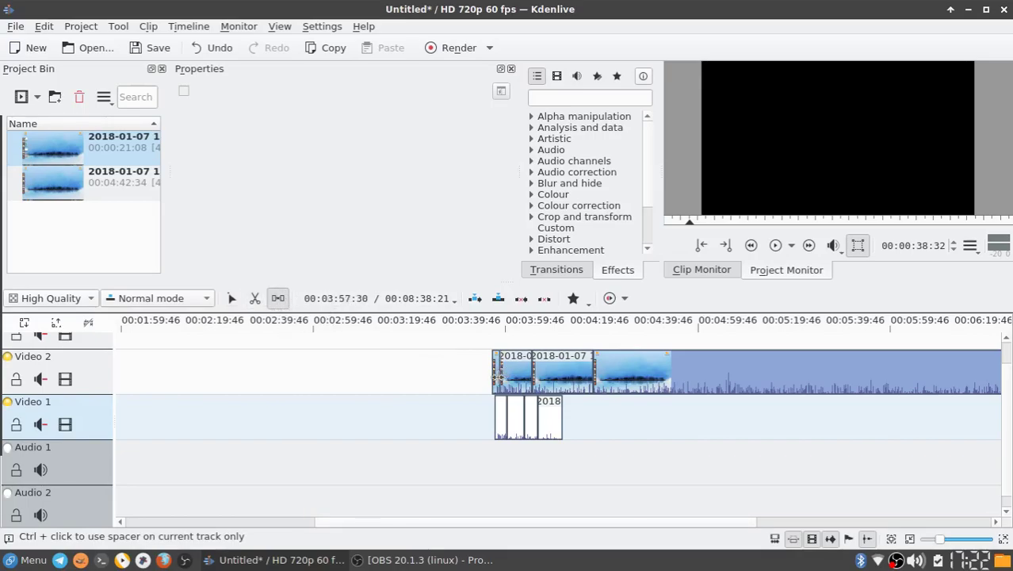
Step: Near 00:04:00, spacer-drag a gap open and closed, then nudge both tracks' clips slightly right
scroll(690, 405, "up", 2)
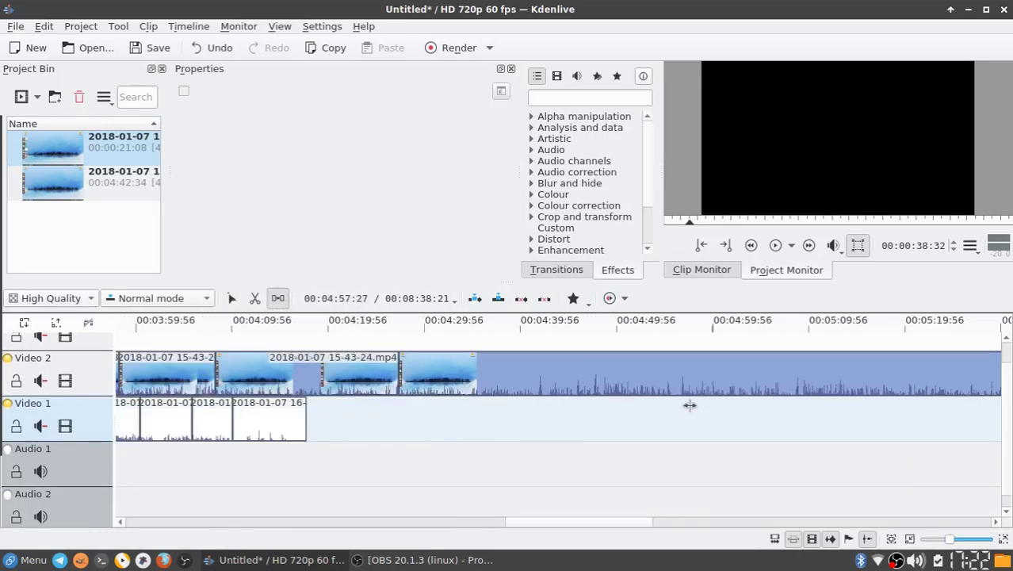
scroll(689, 404, "down", 2)
scroll(690, 404, "up", 3)
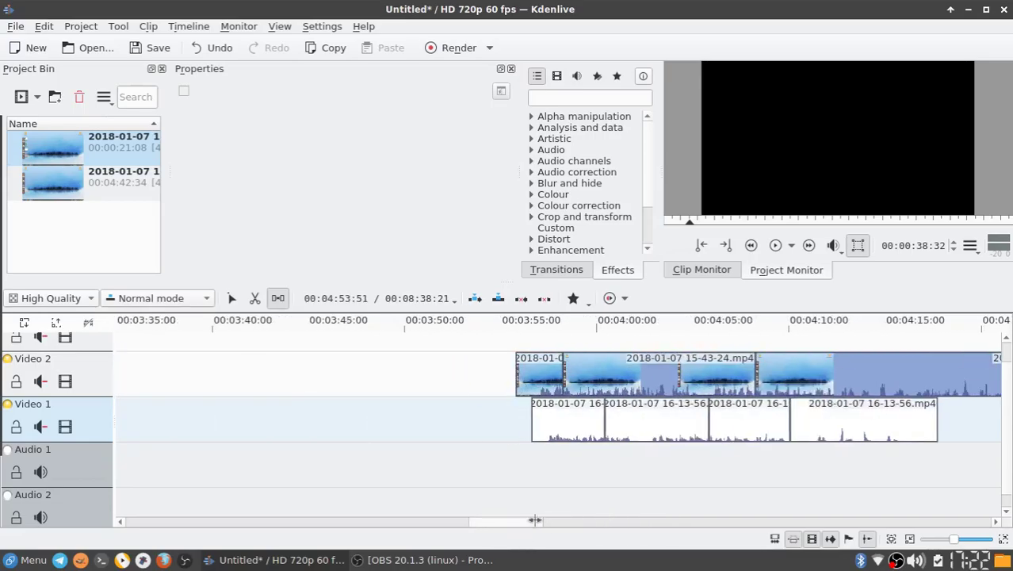
left_click_drag(639, 376, 864, 352)
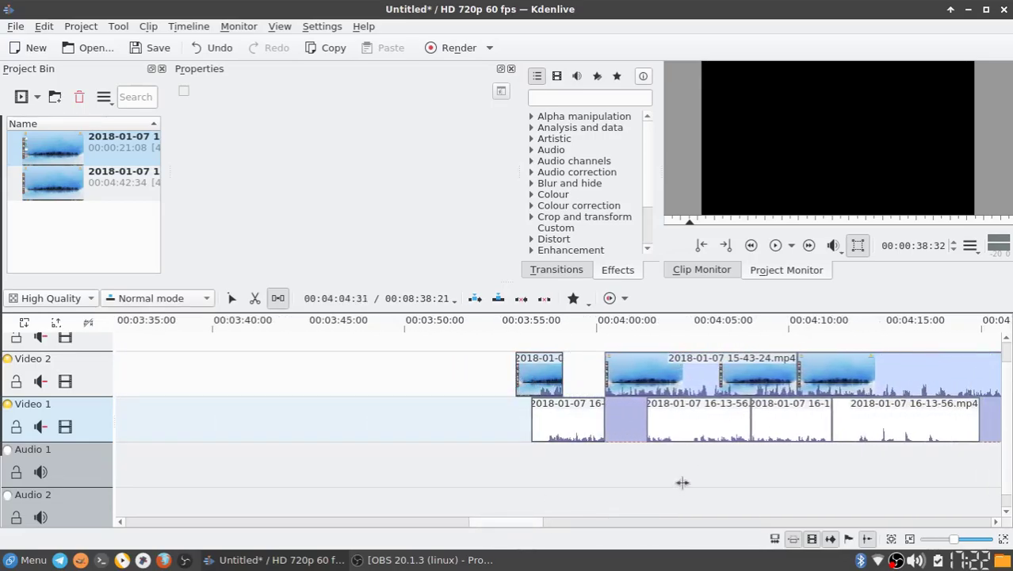
mouse_move(864, 352)
left_mouse_down()
mouse_move(612, 341)
mouse_move(685, 341)
left_mouse_up()
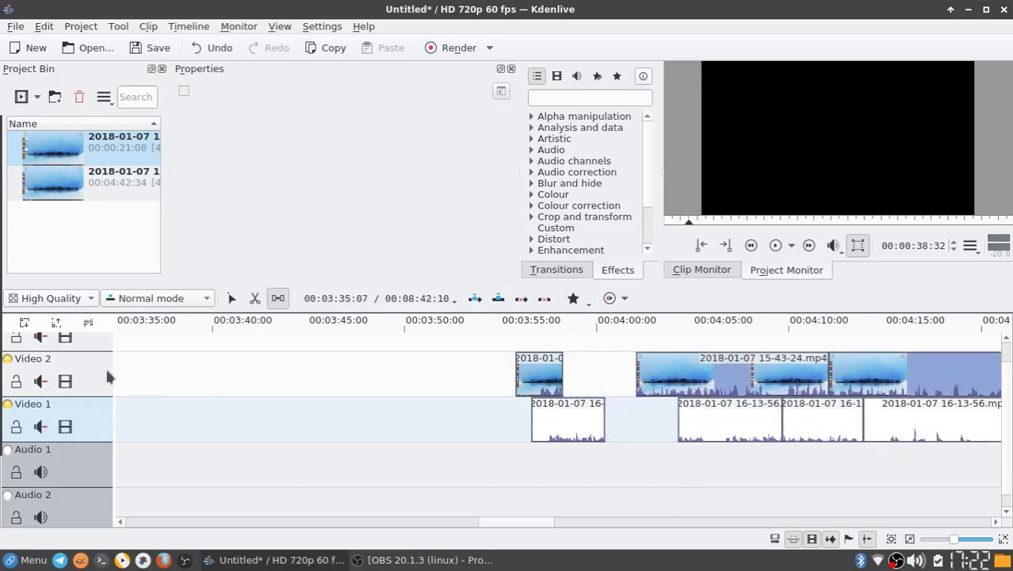
left_click(536, 371)
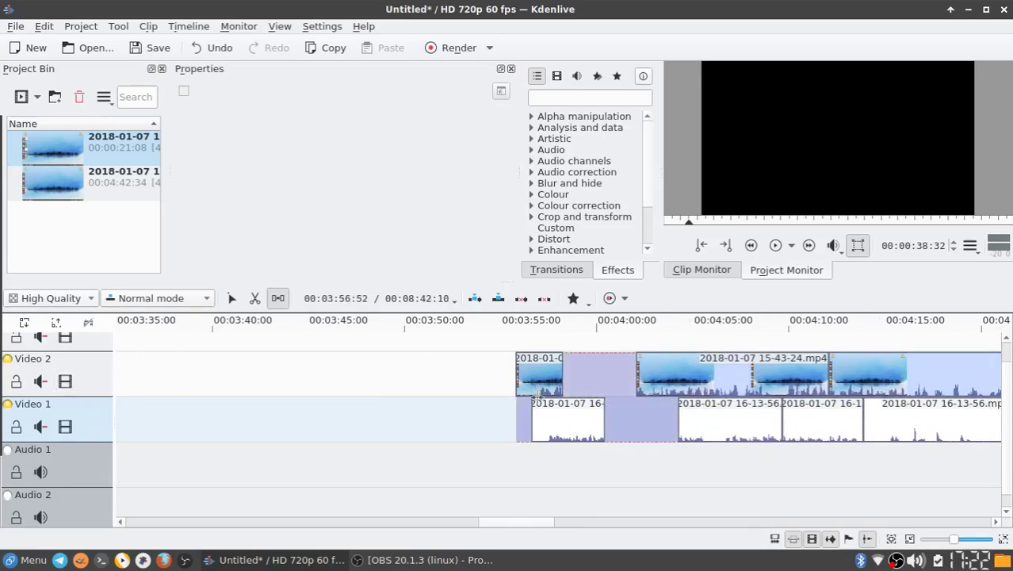
left_click_drag(538, 394, 544, 393)
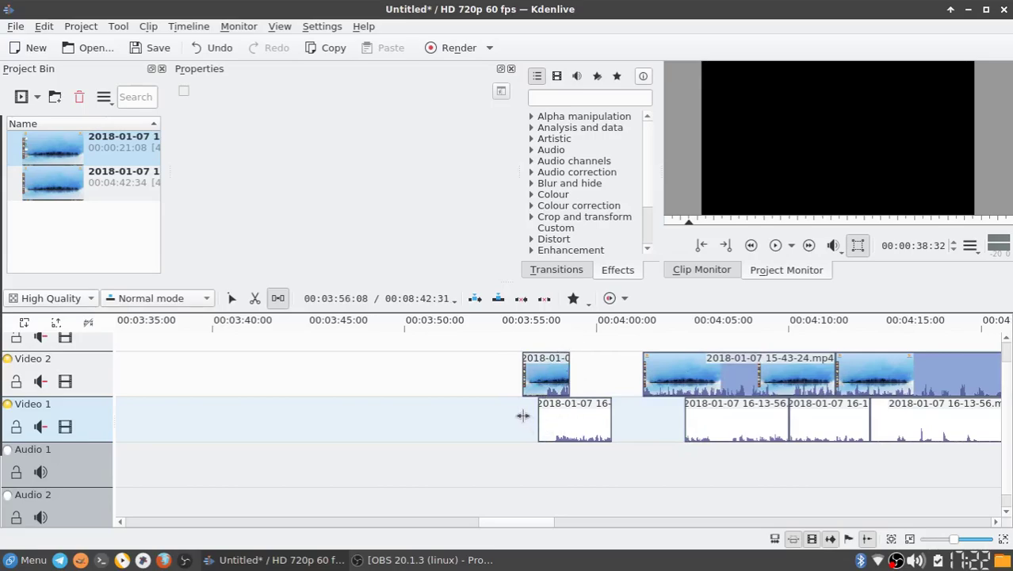
Step: Insert a new video track, Video 4, above Video 1
right_click(106, 411)
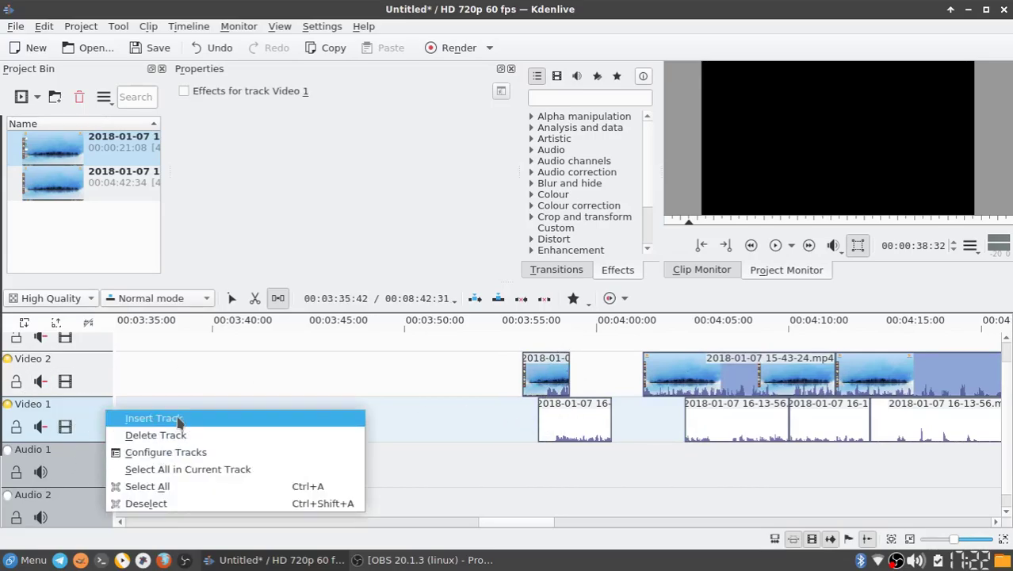
left_click(179, 421)
left_click(595, 314)
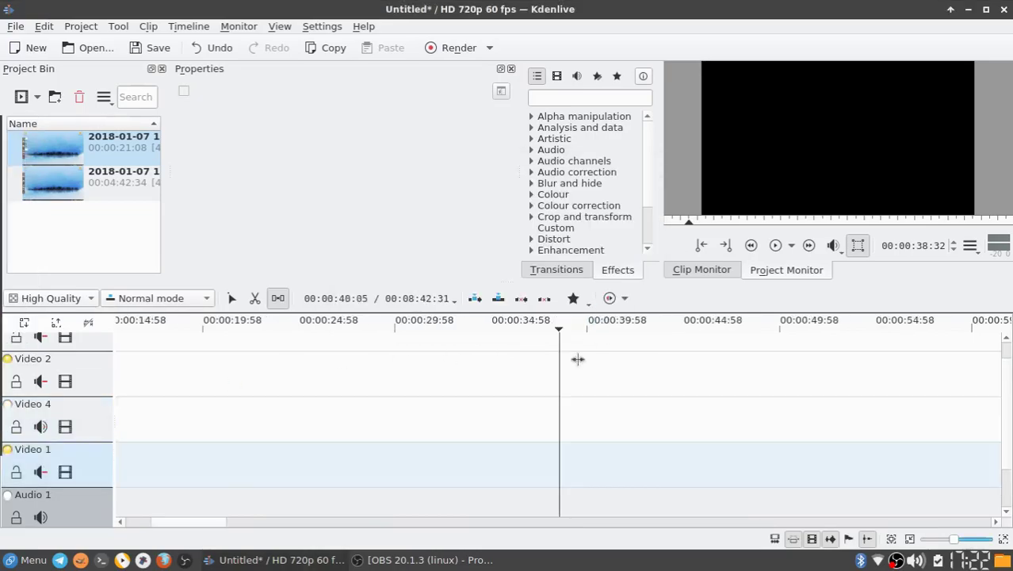
Step: Insert Video 5 above Video 1 and make it the active track
right_click(82, 466)
left_click(153, 373)
left_click(602, 316)
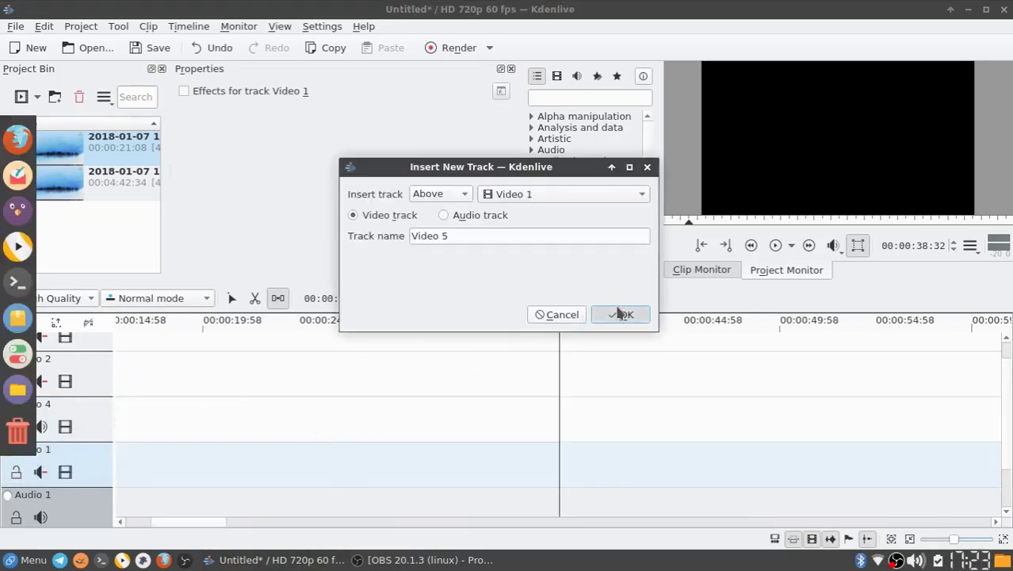
left_click(6, 452)
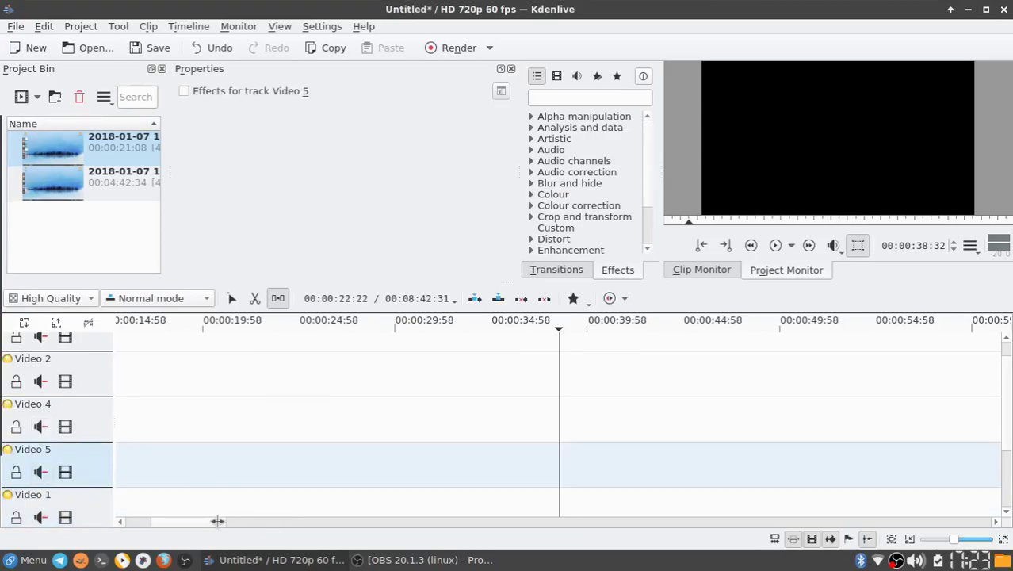
Step: Spacer-drag to close the gap before the long Video 2 clip and shift later clips earlier
mouse_move(217, 521)
left_mouse_down()
mouse_move(194, 517)
mouse_move(563, 470)
mouse_move(544, 510)
left_mouse_up()
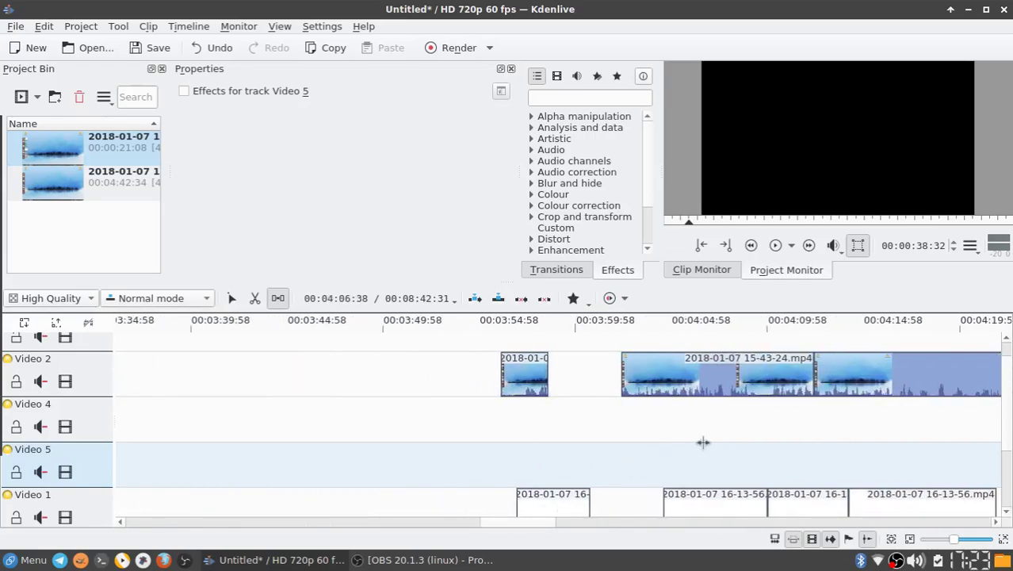
left_click(529, 385)
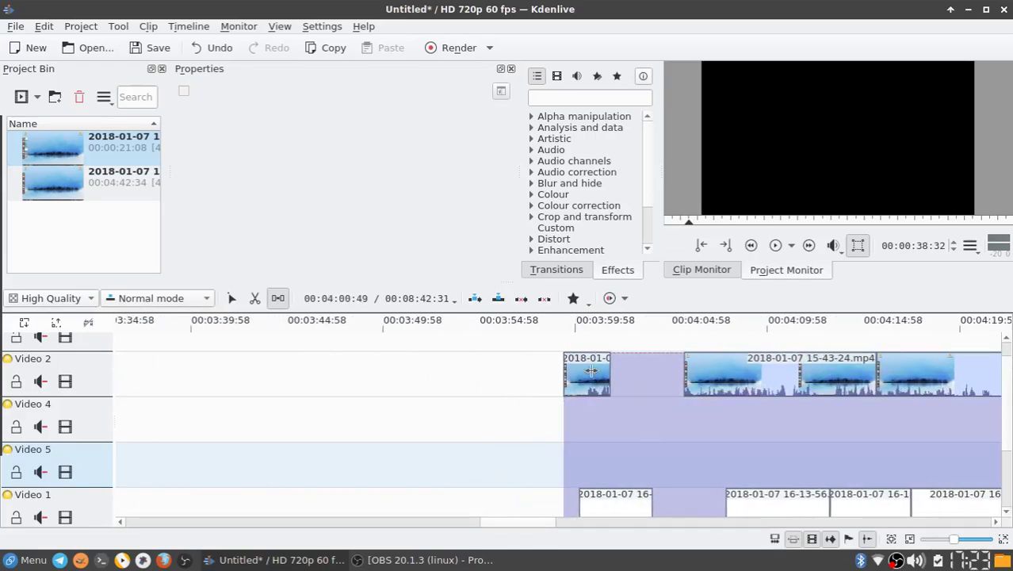
left_click_drag(529, 384, 529, 384)
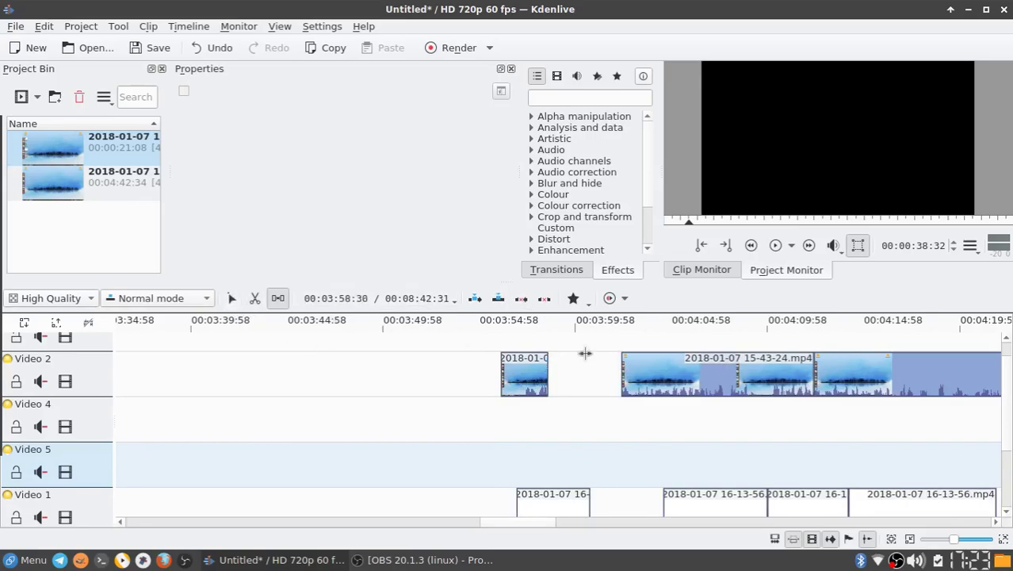
left_click_drag(625, 361, 604, 383)
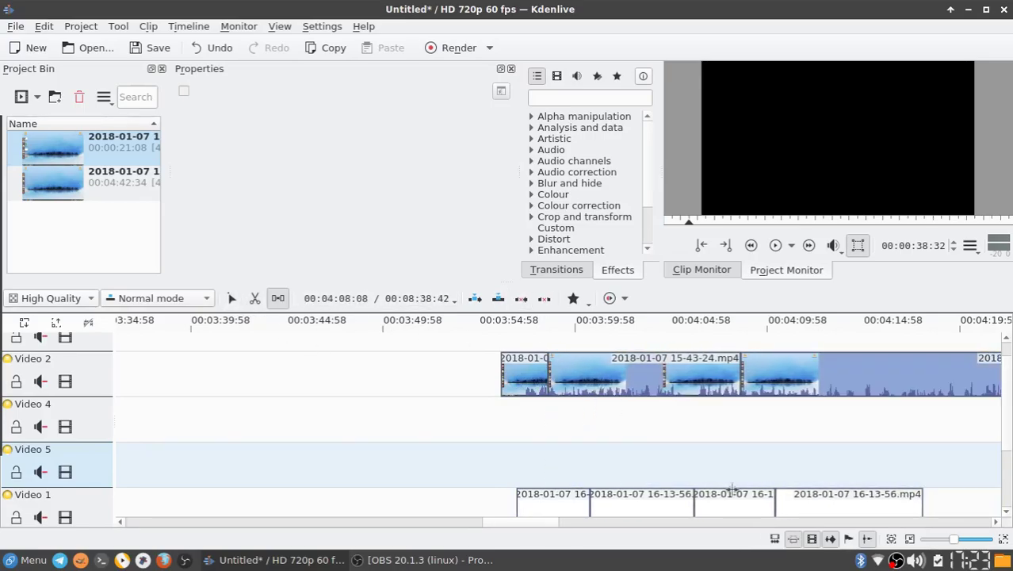
left_click(666, 369)
mouse_move(527, 390)
left_mouse_down()
mouse_move(510, 401)
mouse_move(538, 410)
mouse_move(422, 422)
left_mouse_up()
Step: Move the short clips onto Video 5, then spacer-shift the Video 2 and Video 1 clips earlier
key("s")
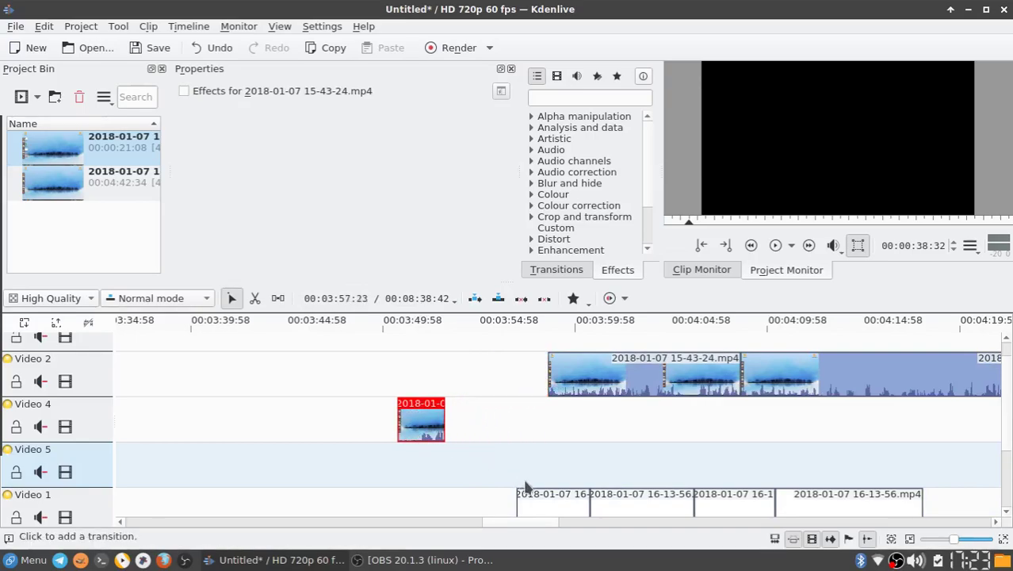
left_click_drag(526, 487, 380, 490)
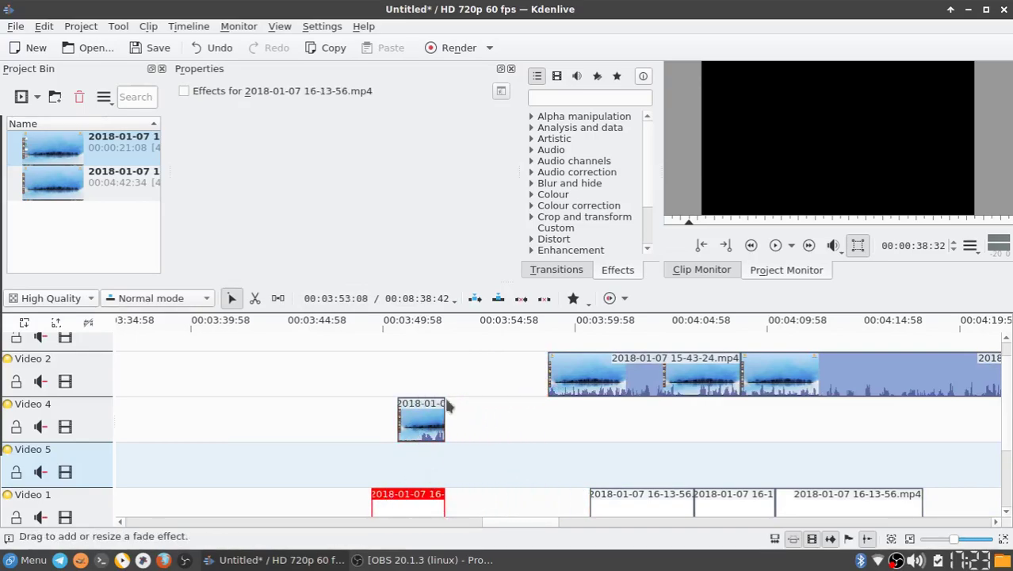
mouse_move(440, 435)
left_mouse_down()
mouse_move(346, 480)
mouse_move(389, 471)
left_mouse_up()
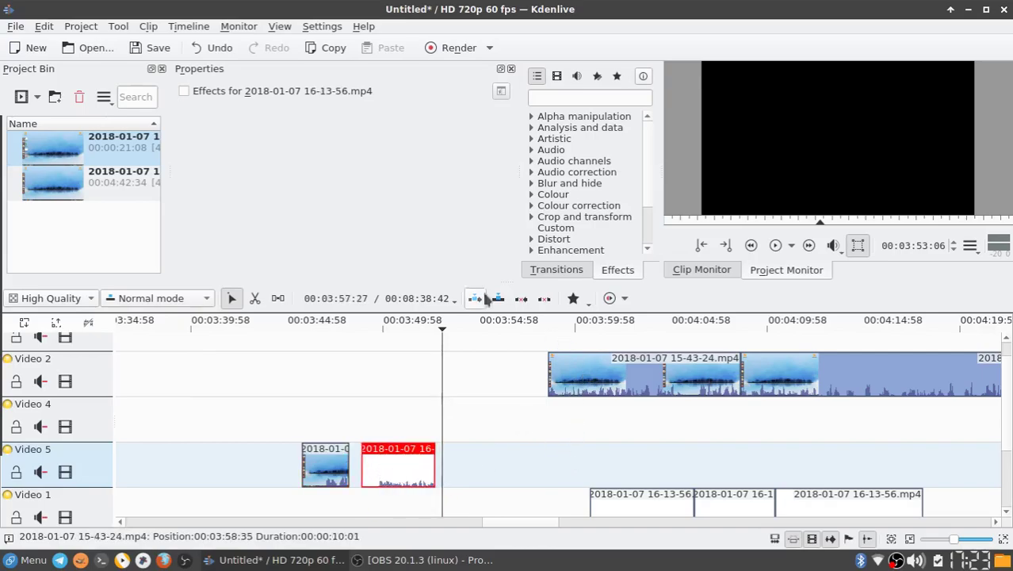
key("m")
mouse_move(602, 387)
left_mouse_down()
mouse_move(329, 472)
mouse_move(807, 478)
mouse_move(626, 480)
left_mouse_up()
key("s")
Step: Repeatedly spacer-drag all tracks' clips left to around 0:49–0:58, shortening the project to about 5:10
left_click(278, 299)
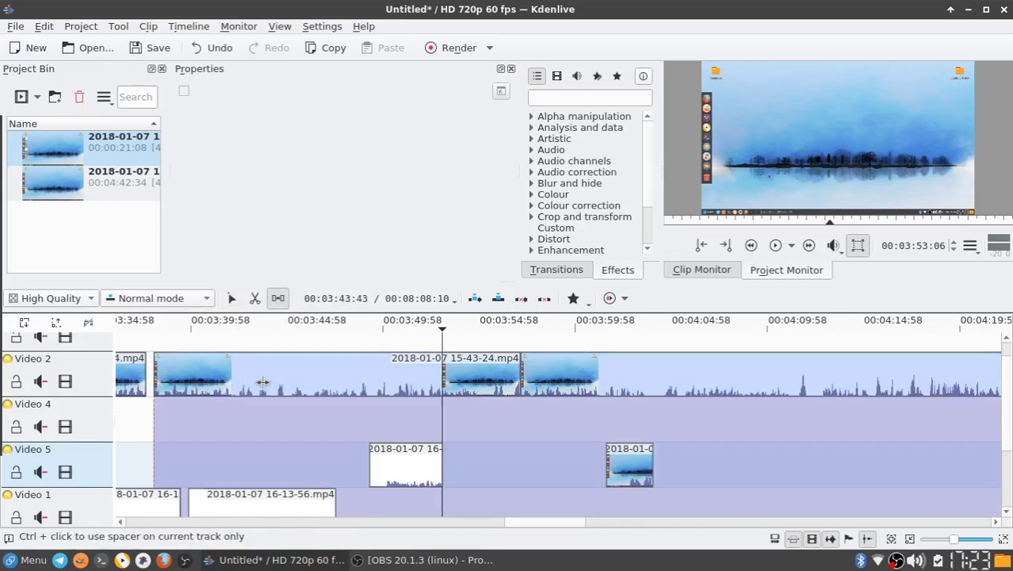
left_click_drag(259, 396, 251, 396)
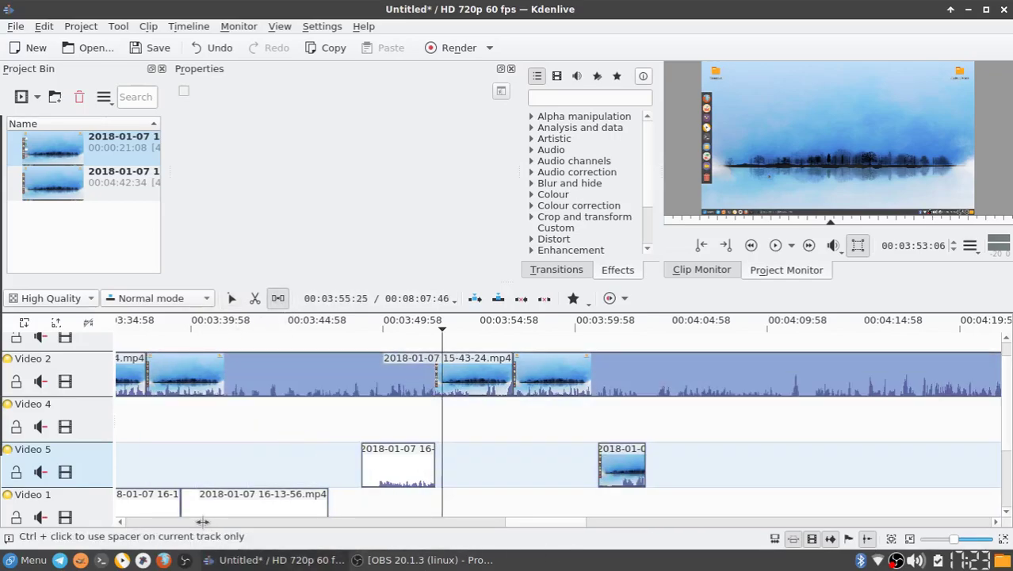
left_click_drag(541, 525, 523, 496)
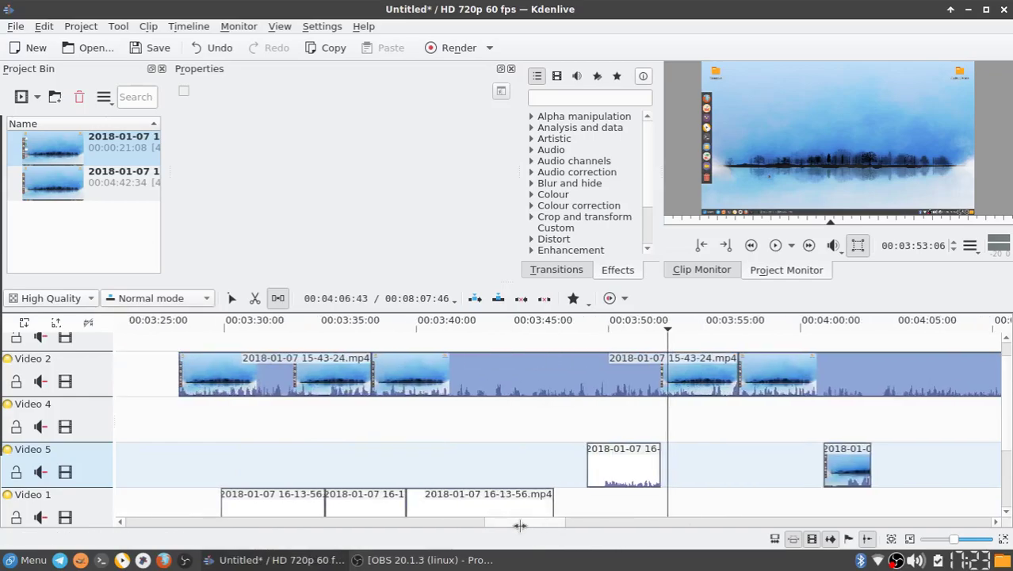
scroll(523, 495, "up", 5)
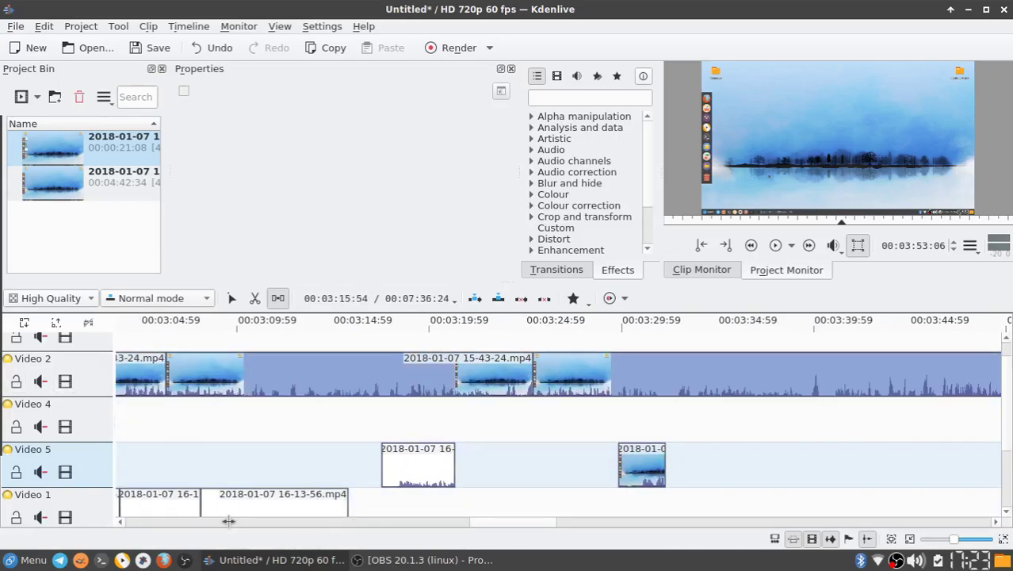
left_click_drag(512, 521, 422, 521)
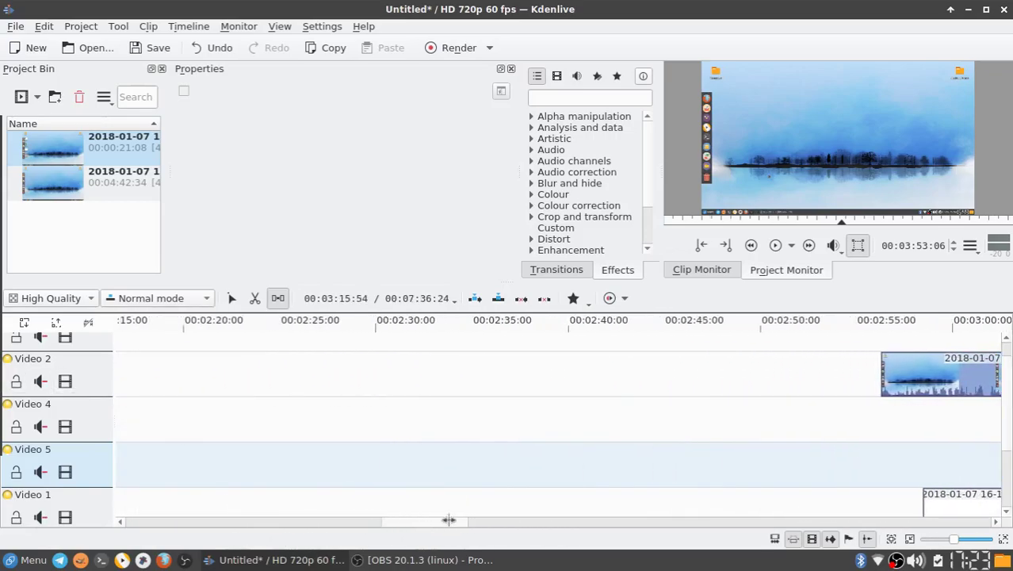
left_click_drag(933, 376, 84, 391)
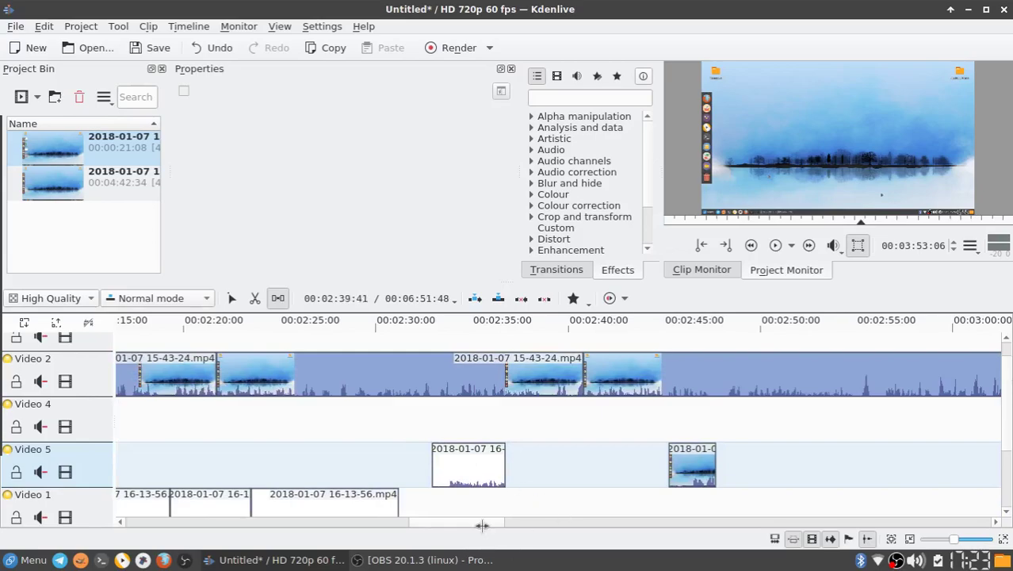
left_click_drag(482, 526, 429, 526)
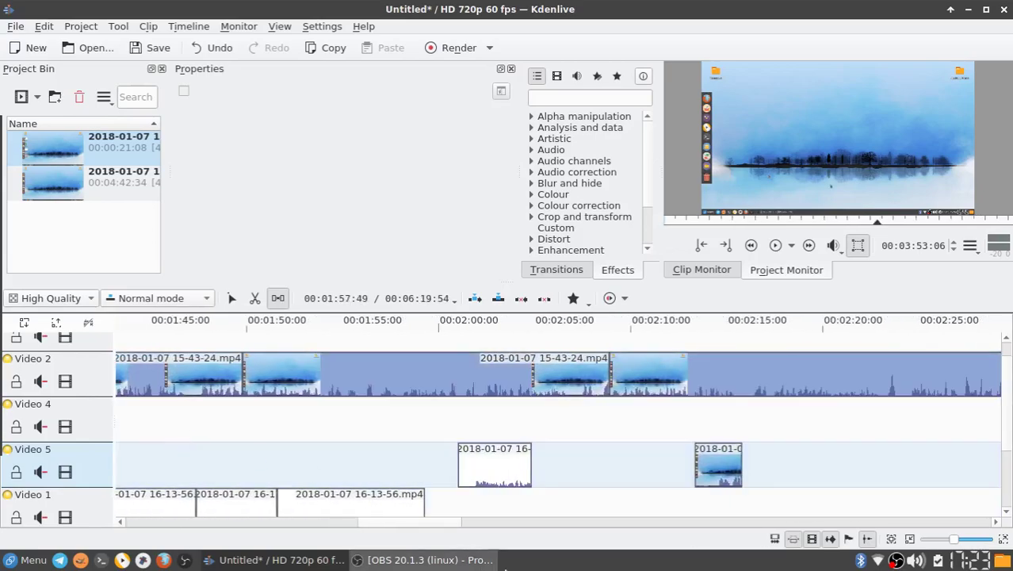
mouse_move(414, 522)
left_mouse_down()
mouse_move(344, 497)
mouse_move(406, 514)
left_mouse_up()
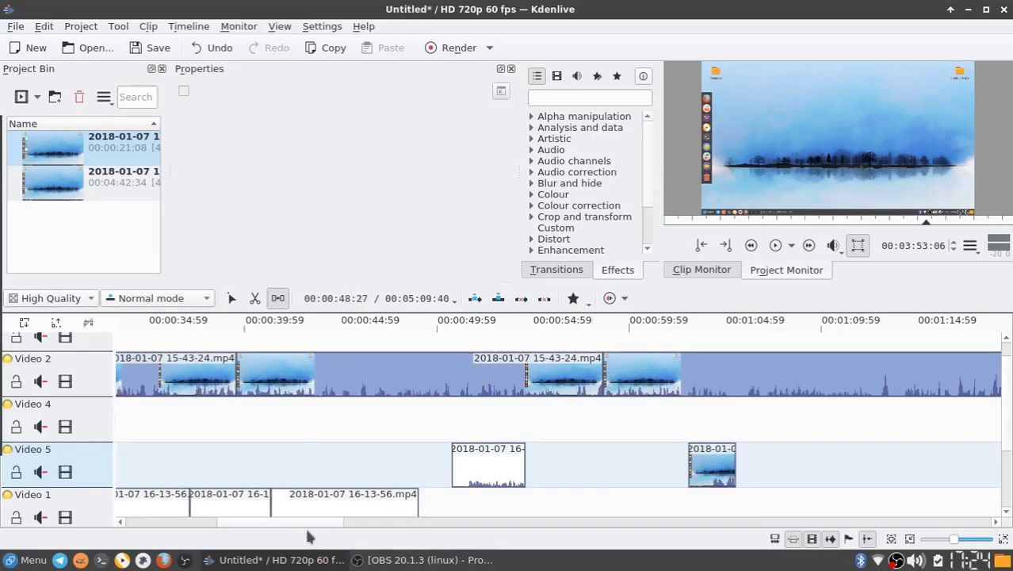
Step: Spacer-drag the clips on every track left so they begin at 00:00:00
left_click_drag(300, 524, 172, 525)
left_click_drag(597, 425, 91, 407)
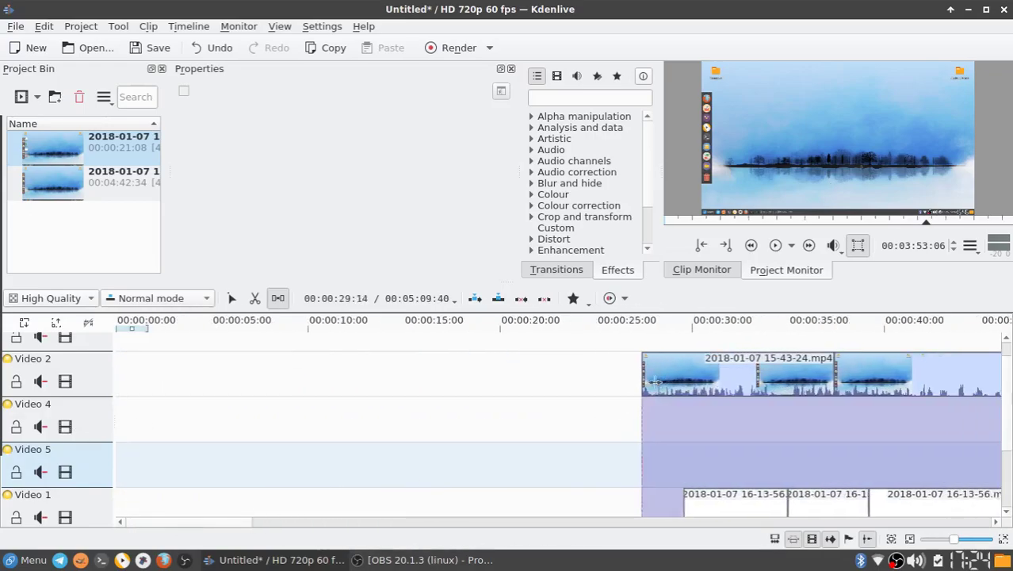